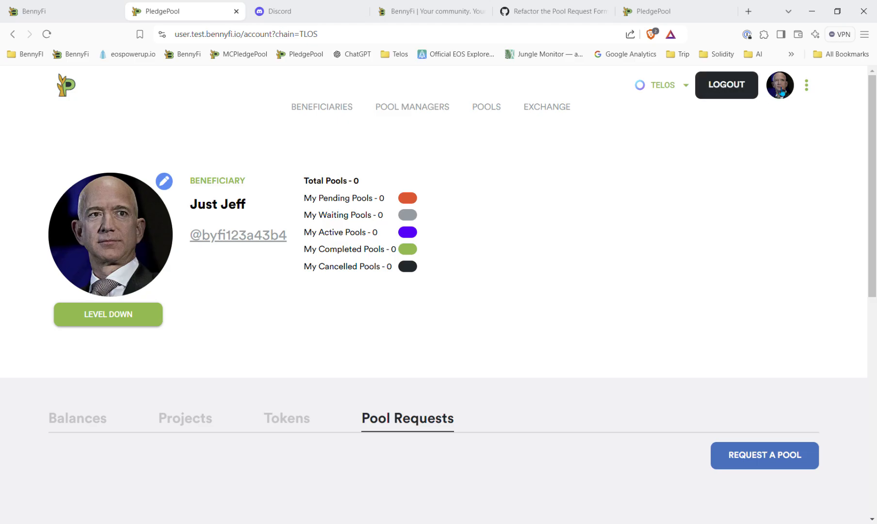
Step: Browse the account's Projects and Tokens tabs to review the existing project and token
{"action": "left_click", "coordinate": [782, 91]}
{"action": "left_click", "coordinate": [179, 426]}
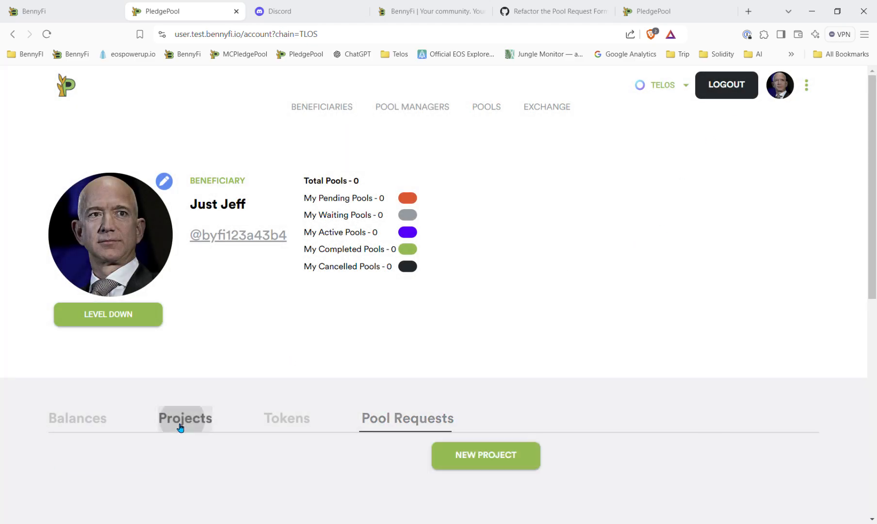
{"action": "scroll", "coordinate": [234, 425], "scroll_direction": "down", "scroll_amount": 5}
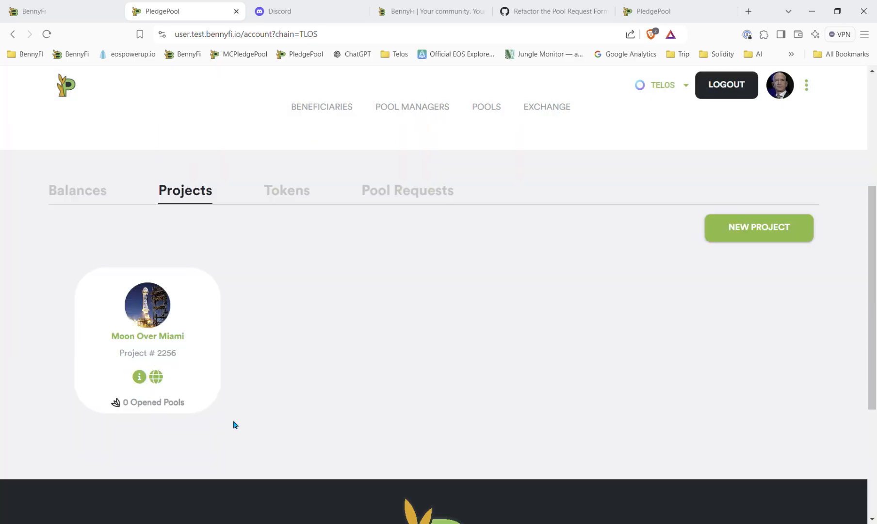
{"action": "scroll", "coordinate": [347, 376], "scroll_direction": "up", "scroll_amount": 5}
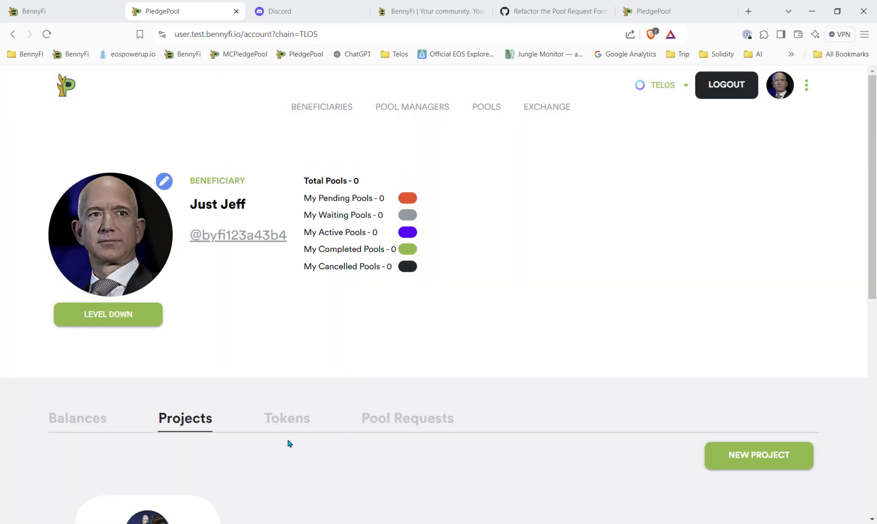
{"action": "left_click", "coordinate": [289, 416]}
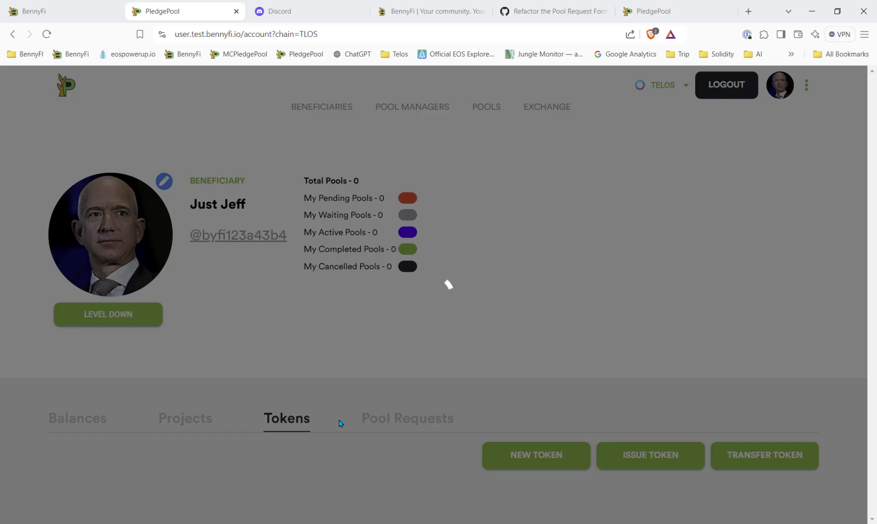
{"action": "scroll", "coordinate": [341, 423], "scroll_direction": "down", "scroll_amount": 5}
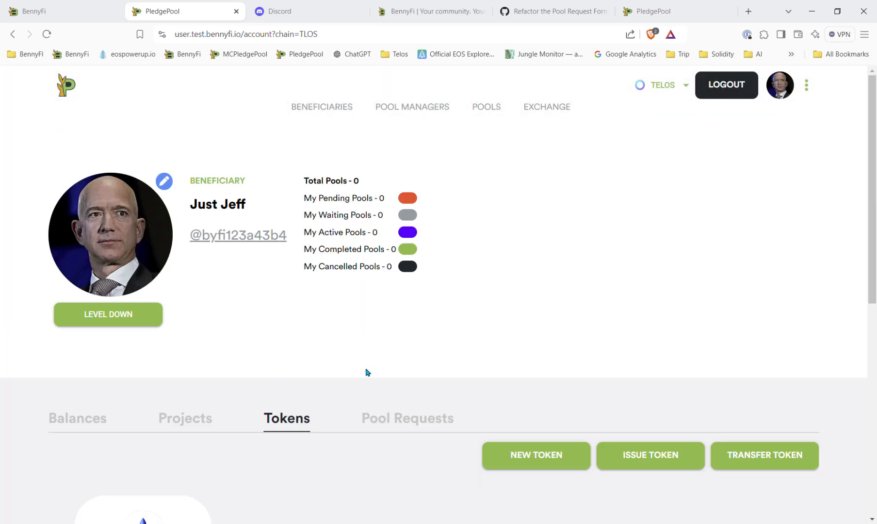
{"action": "scroll", "coordinate": [363, 369], "scroll_direction": "up", "scroll_amount": 5}
Step: Open a new pool request from the Pool Requests section and read its instructions
{"action": "left_click", "coordinate": [410, 431]}
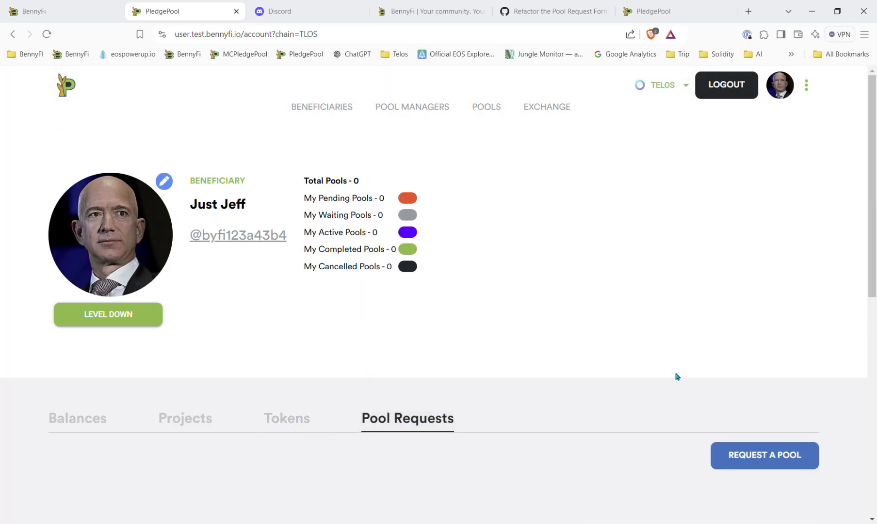
{"action": "left_click", "coordinate": [762, 459]}
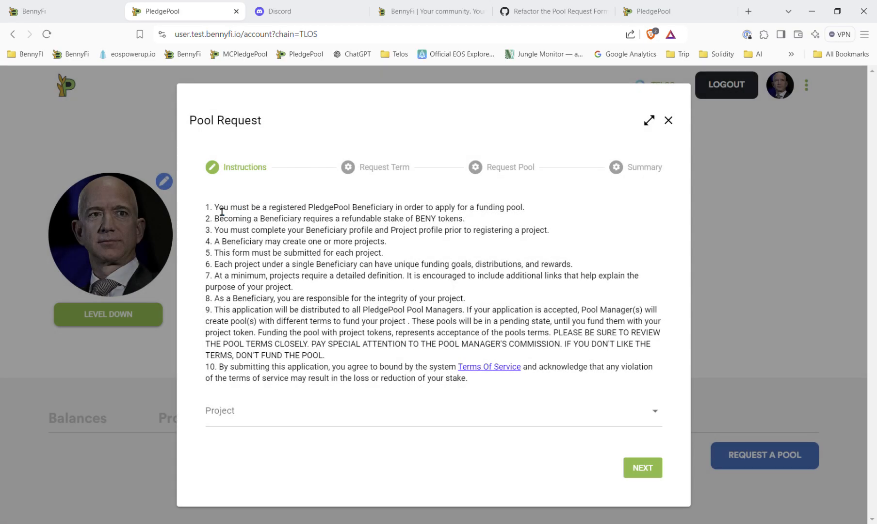
{"action": "left_click_drag", "start_coordinate": [221, 211], "coordinate": [465, 379]}
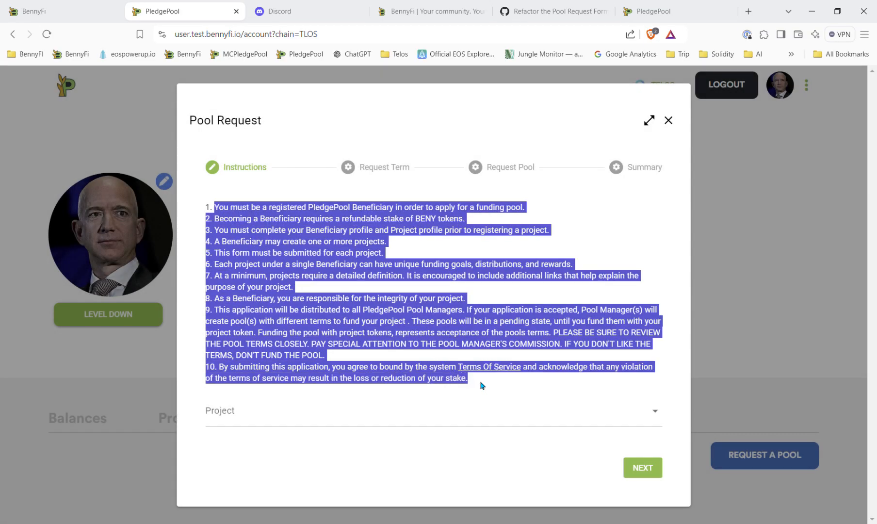
{"action": "left_click", "coordinate": [487, 384]}
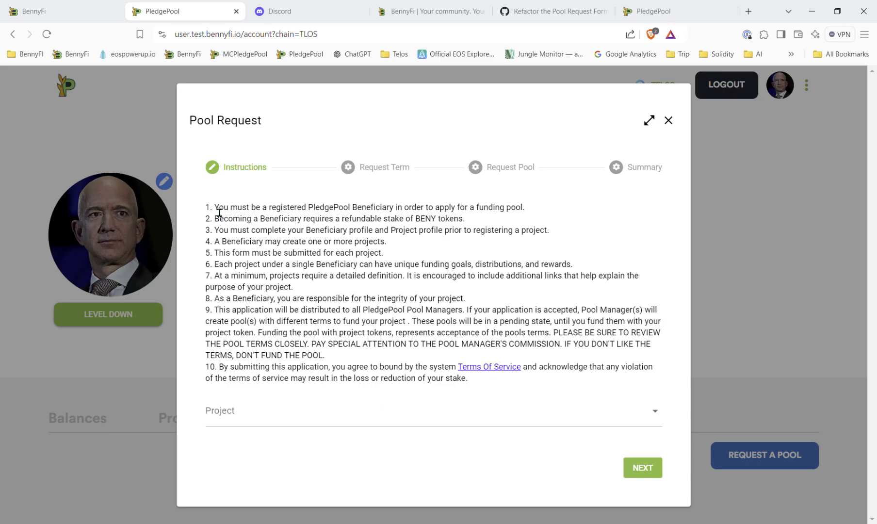
Step: Choose the Moon Over Miami project for the request and continue to the Request Term step
{"action": "left_click", "coordinate": [398, 424]}
{"action": "left_click", "coordinate": [382, 450]}
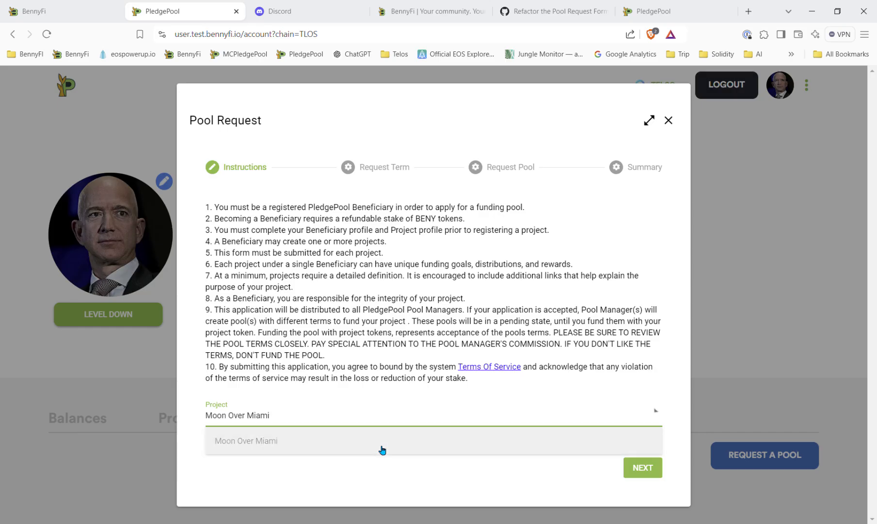
{"action": "left_click", "coordinate": [655, 469]}
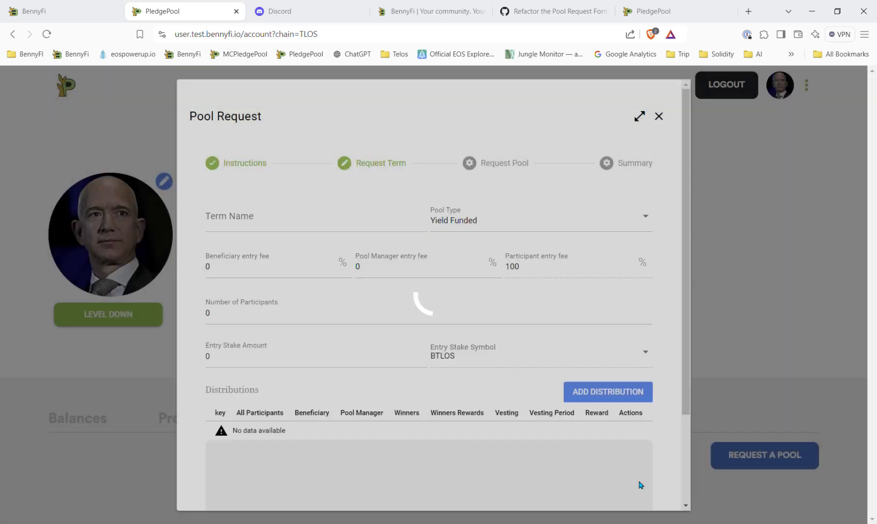
Step: Name the request term Launch Me and keep the pool type as Yield Funded
{"action": "left_click", "coordinate": [324, 225]}
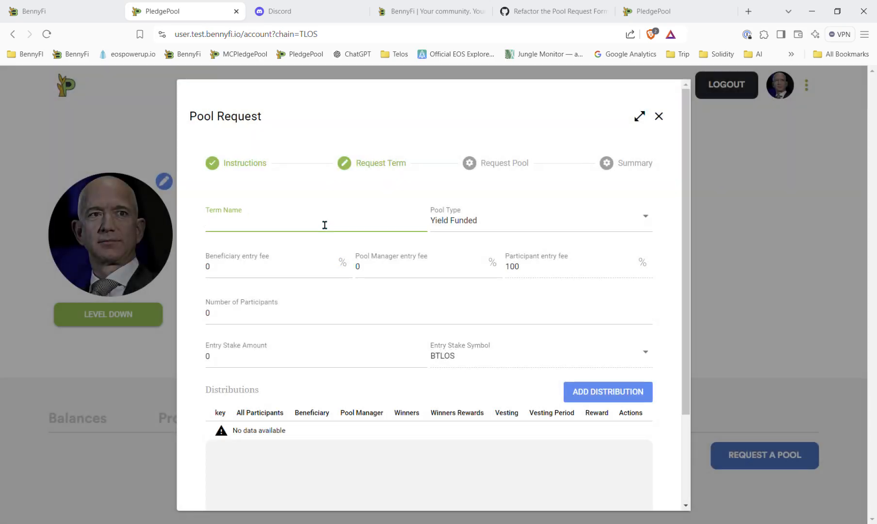
{"action": "type", "text": "Luanuan"}
{"action": "key", "text": "BackSpace"}
{"action": "key", "text": "BackSpace"}
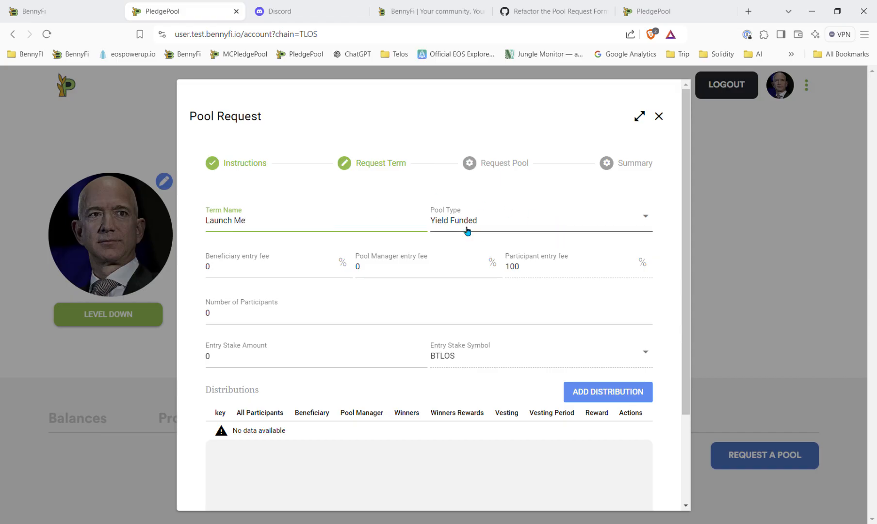
{"action": "left_click", "coordinate": [515, 226]}
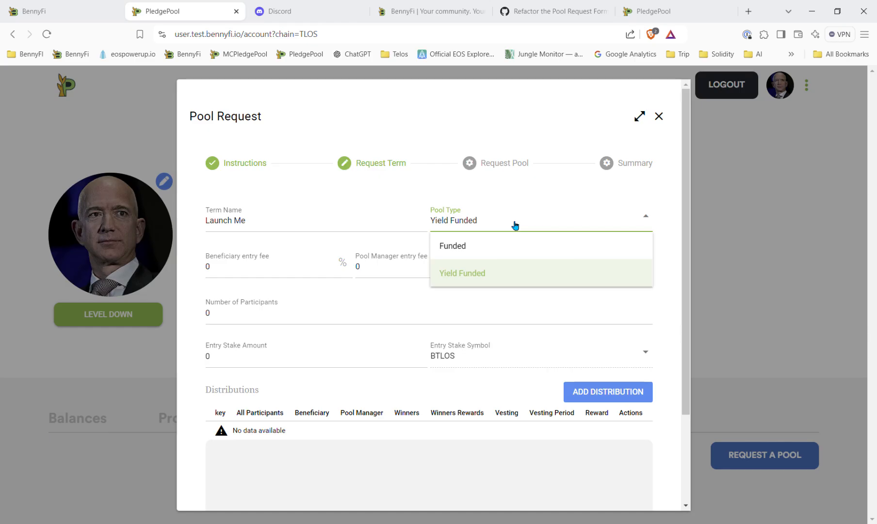
{"action": "left_click", "coordinate": [505, 273]}
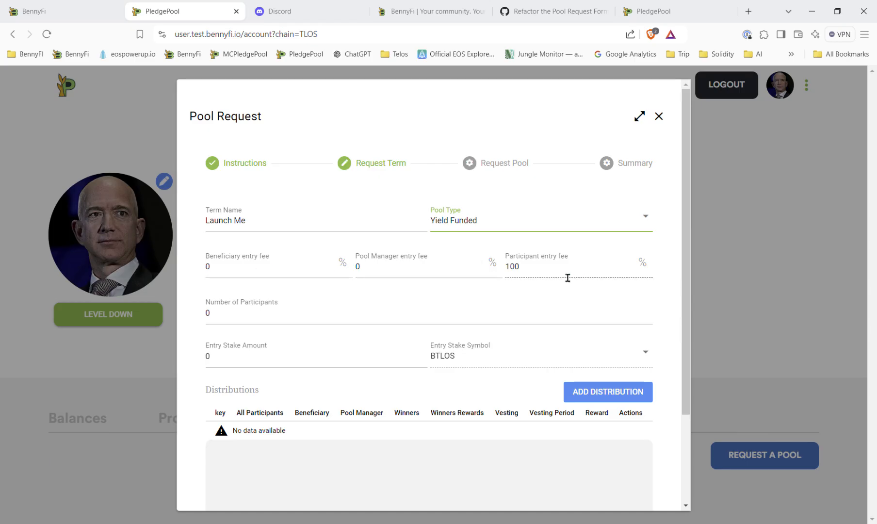
Step: Set the beneficiary entry fee to 100%, the number of participants to 10, and the entry stake amount to 1000
{"action": "left_click", "coordinate": [281, 277]}
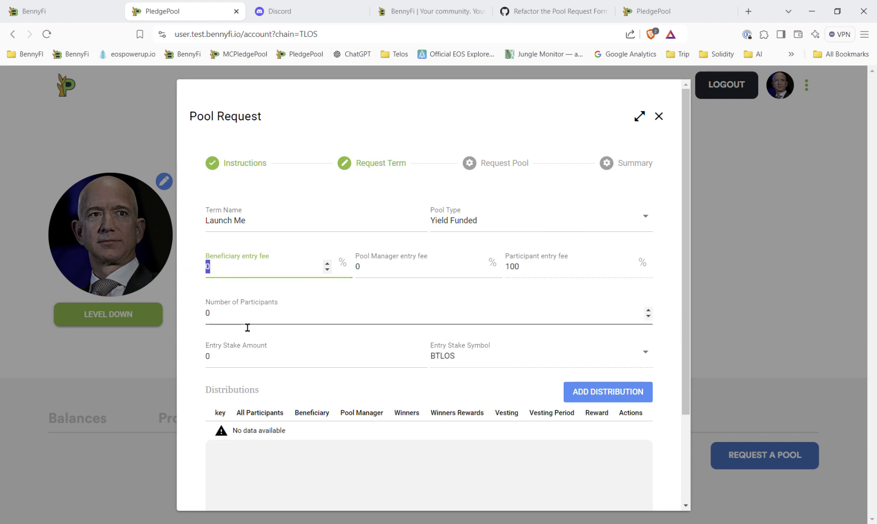
{"action": "type", "text": "100"}
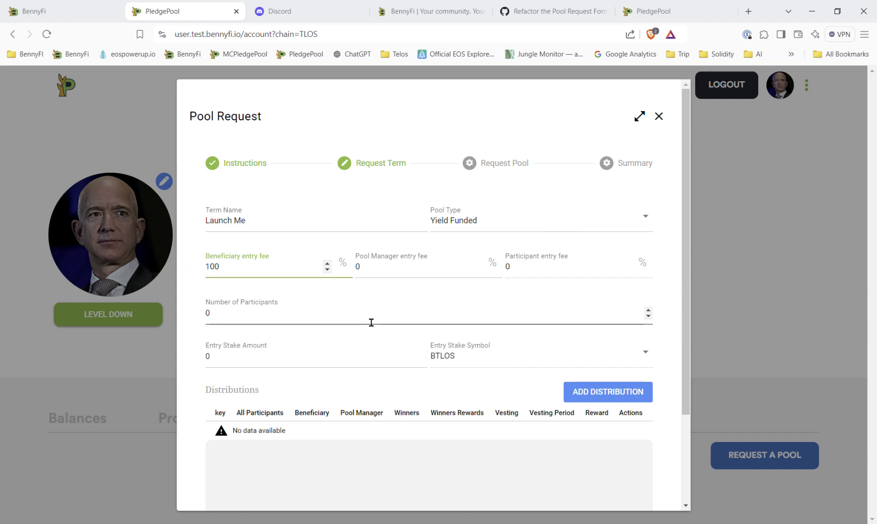
{"action": "left_click_drag", "start_coordinate": [370, 322], "coordinate": [185, 320]}
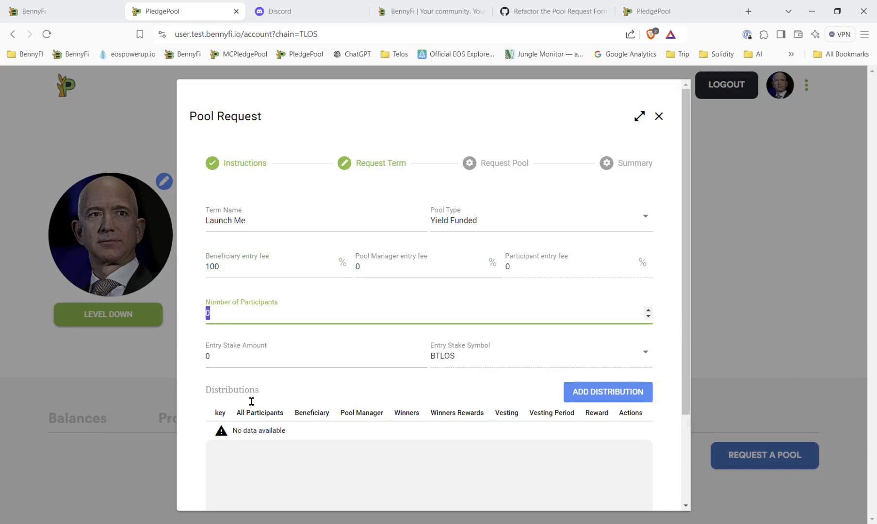
{"action": "type", "text": "10"}
{"action": "left_click_drag", "start_coordinate": [240, 369], "coordinate": [180, 368]}
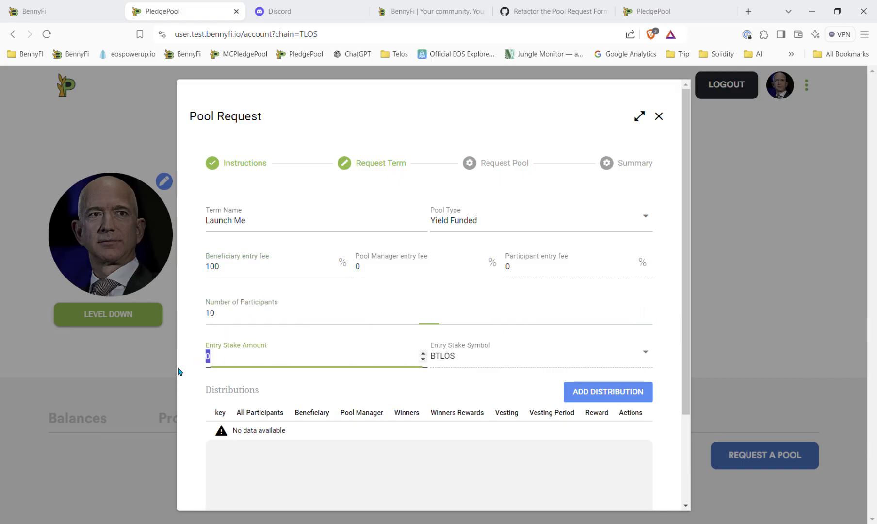
{"action": "type", "text": "1000"}
Step: Add a new distribution using the Yield Funded reward pool
{"action": "scroll", "coordinate": [491, 410], "scroll_direction": "down", "scroll_amount": 2}
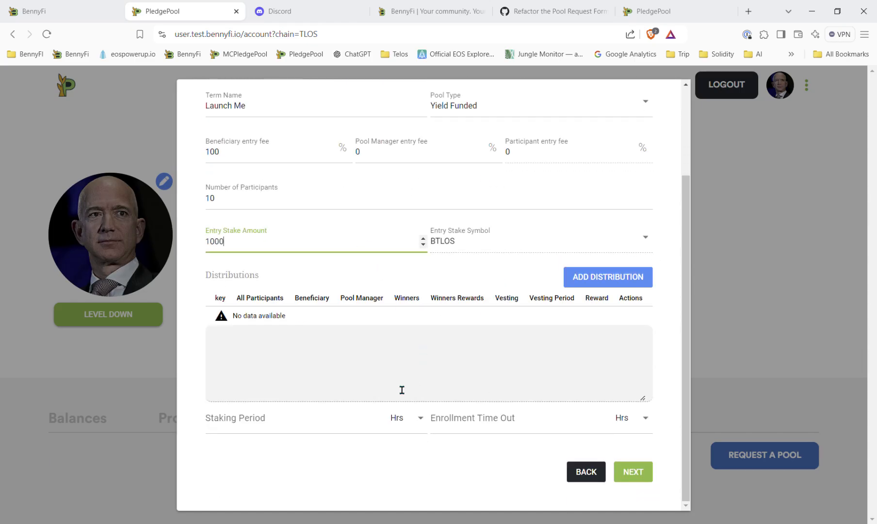
{"action": "left_click", "coordinate": [608, 279]}
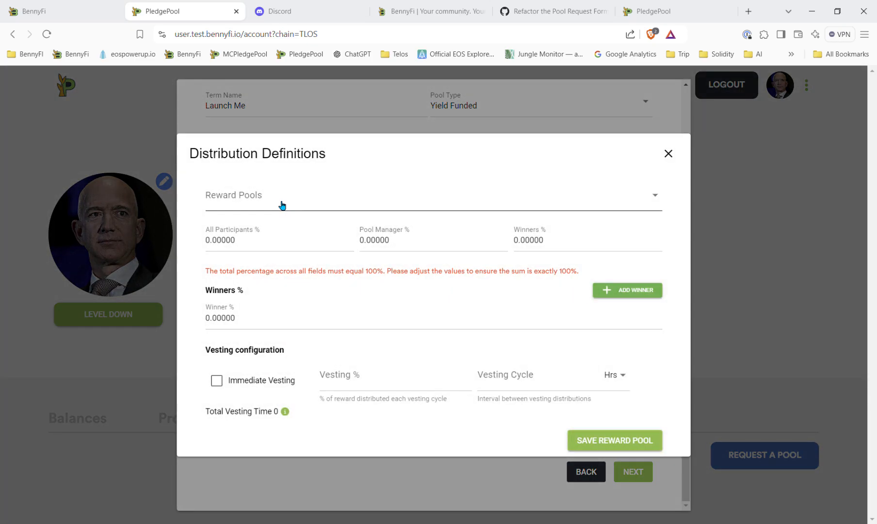
{"action": "left_click", "coordinate": [282, 205]}
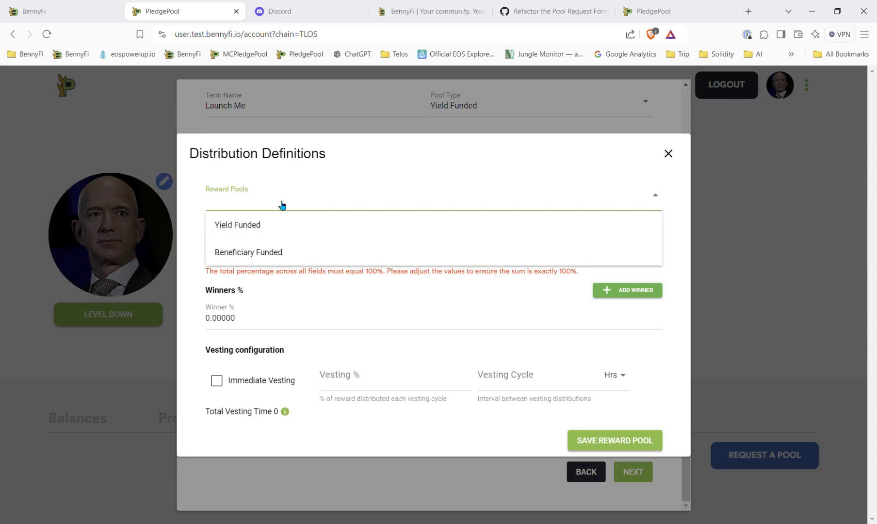
{"action": "left_click", "coordinate": [279, 228]}
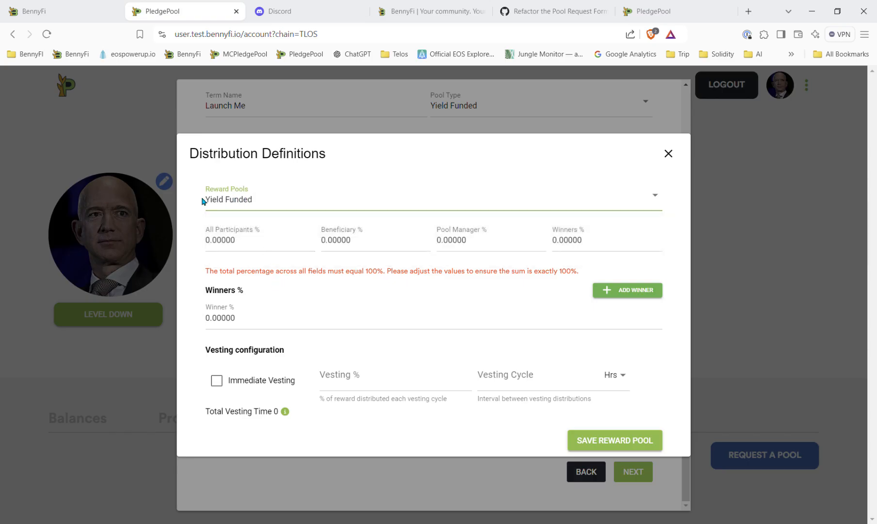
Step: Split the distribution 3% to all participants, 95% to the beneficiary and 2% to the pool manager, then save it
{"action": "left_click", "coordinate": [274, 246]}
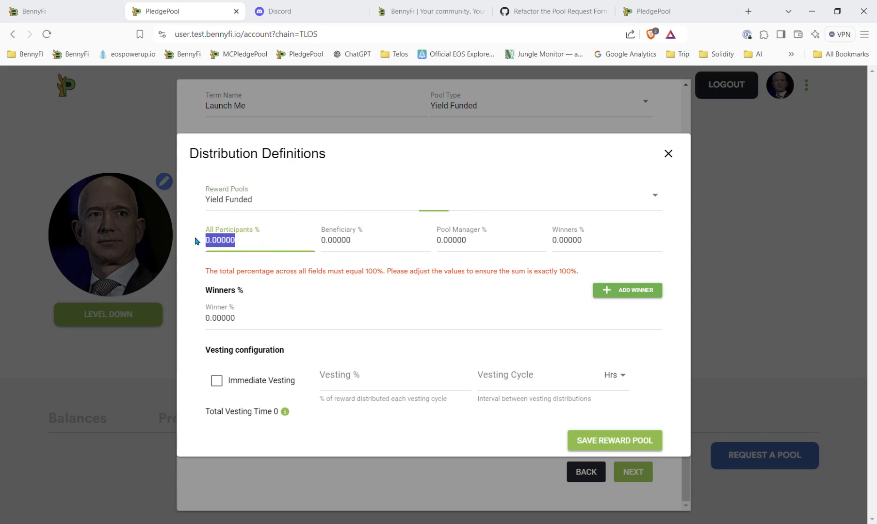
{"action": "type", "text": "300"}
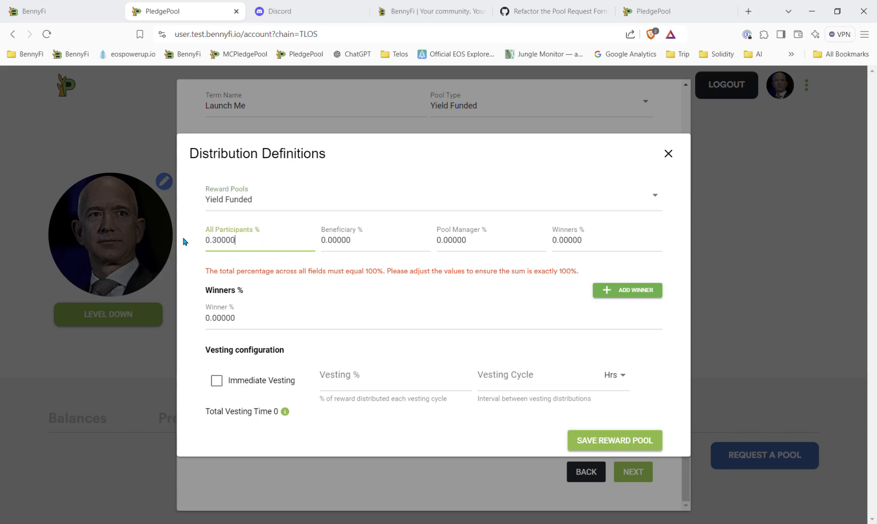
{"action": "left_click", "coordinate": [363, 242]}
{"action": "type", "text": "95"}
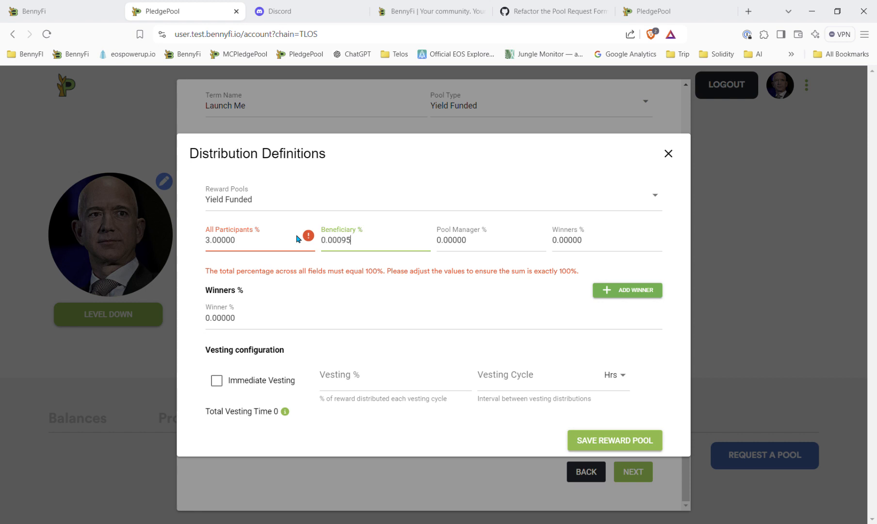
{"action": "type", "text": ".00000"}
{"action": "left_click", "coordinate": [470, 251]}
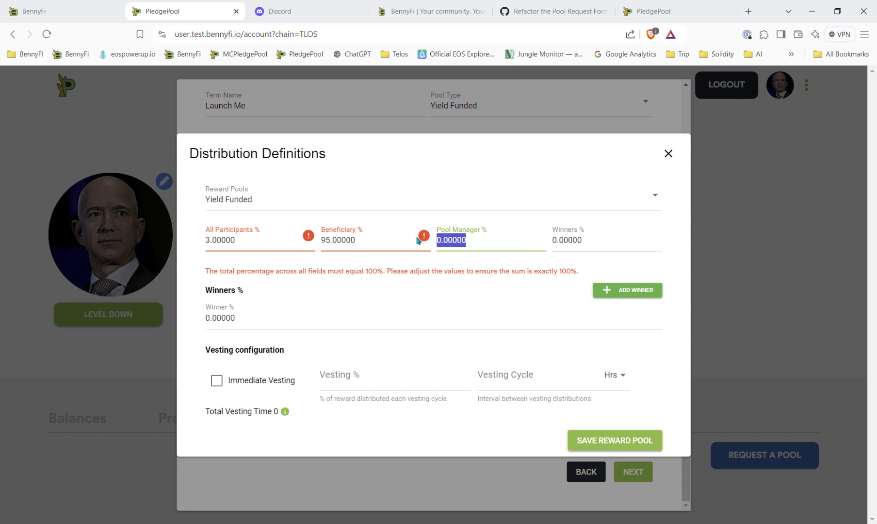
{"action": "type", "text": "2"}
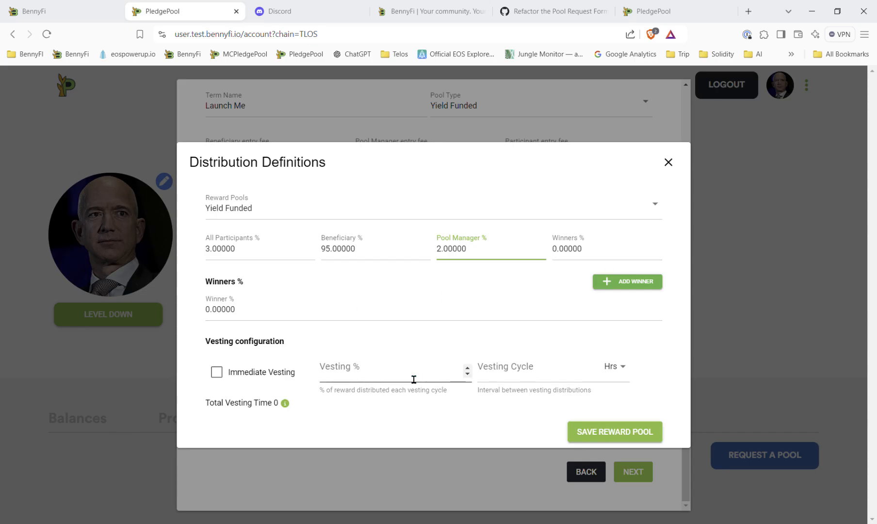
{"action": "left_click", "coordinate": [614, 433]}
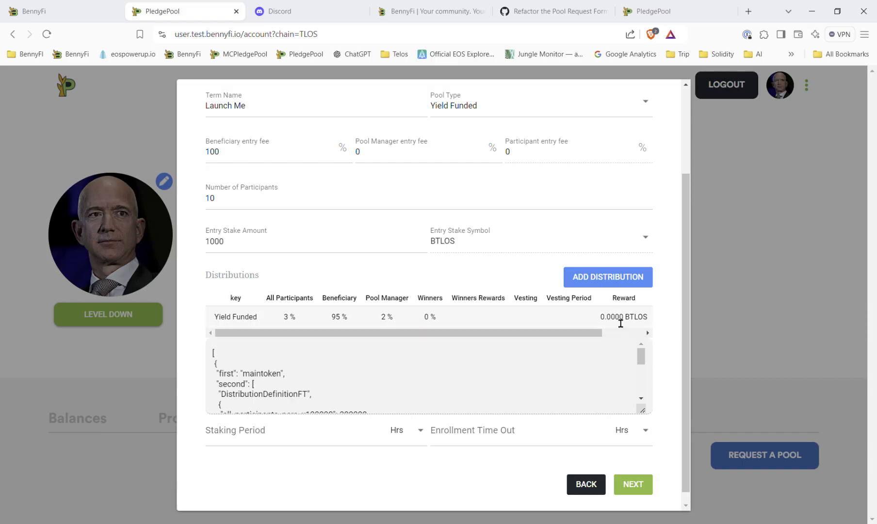
Step: Add a second distribution using the Beneficiary Funded reward pool, BLU reward token and a total reward of 1000
{"action": "left_click", "coordinate": [604, 283]}
{"action": "left_click", "coordinate": [301, 204]}
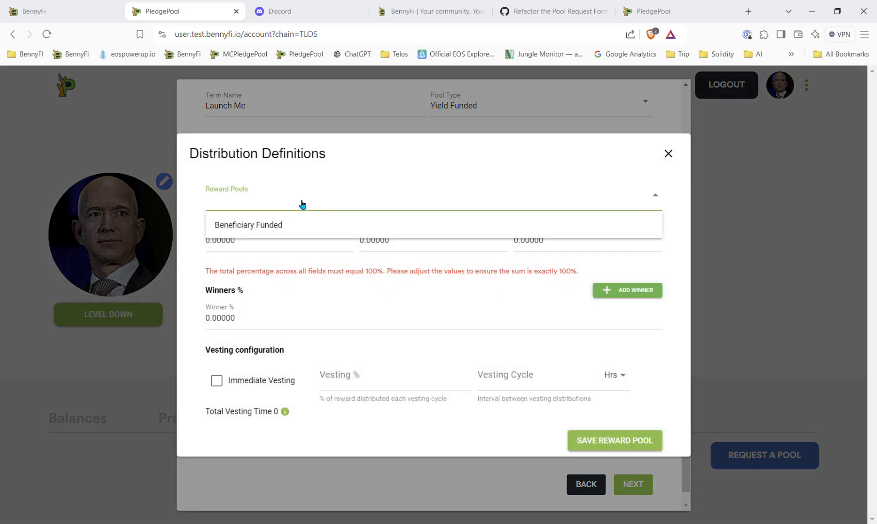
{"action": "left_click", "coordinate": [289, 234]}
{"action": "left_click", "coordinate": [281, 218]}
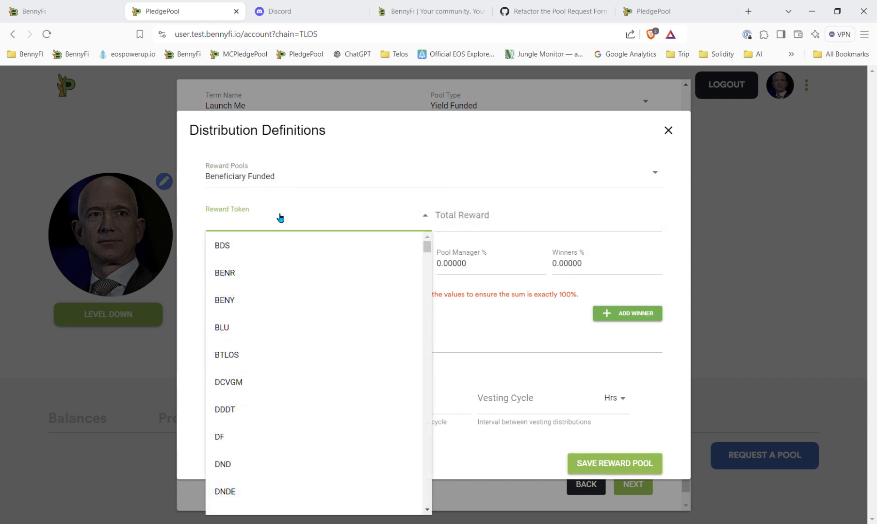
{"action": "left_click", "coordinate": [273, 327]}
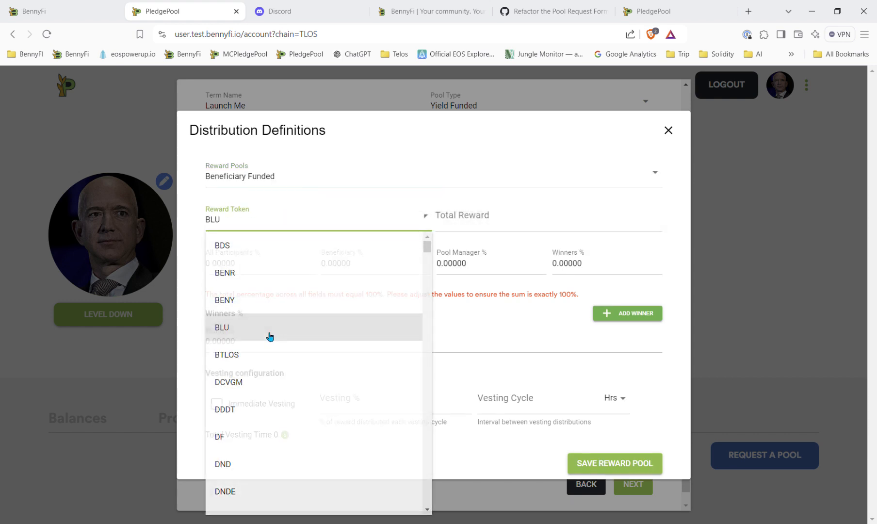
{"action": "left_click", "coordinate": [487, 227]}
{"action": "type", "text": "1000"}
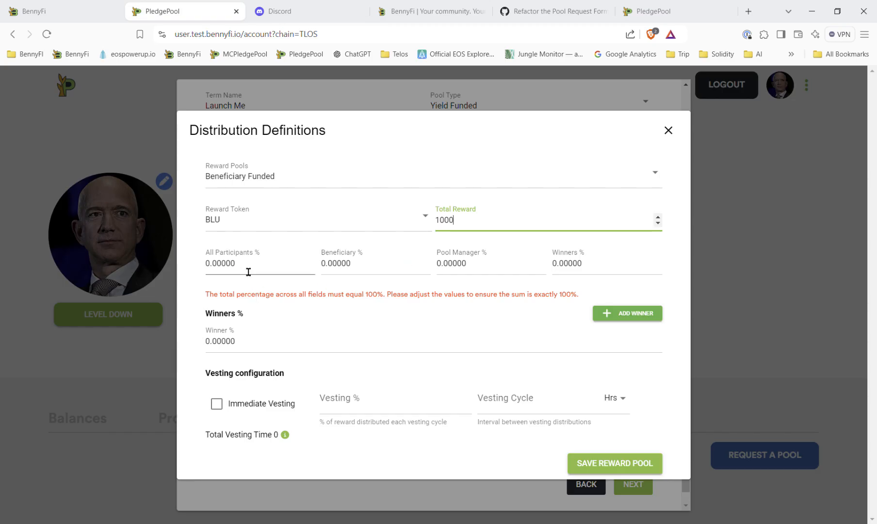
Step: Split the second distribution 97% to all participants and 3% to the pool manager
{"action": "left_click_drag", "start_coordinate": [249, 270], "coordinate": [184, 268]}
{"action": "type", "text": "9"}
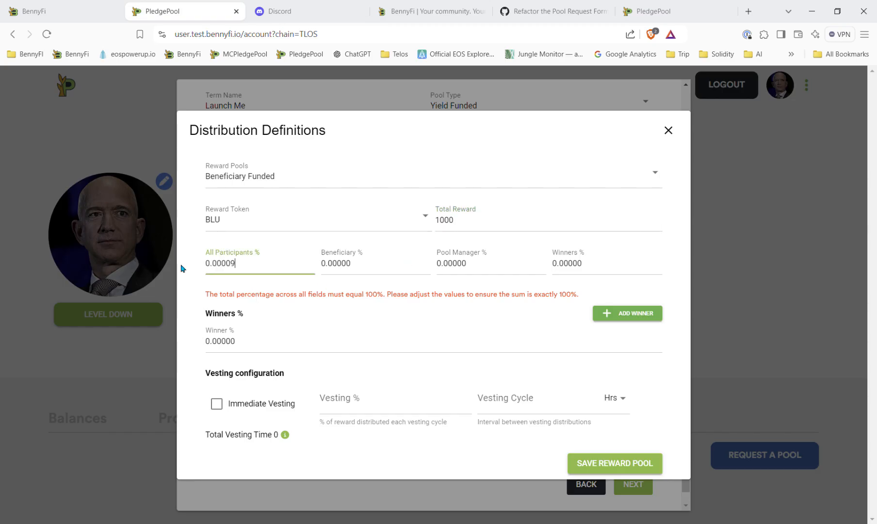
{"action": "type", "text": "500"}
{"action": "key", "text": "BackSpace"}
{"action": "type", "text": "7.0000"}
{"action": "left_click", "coordinate": [480, 266]}
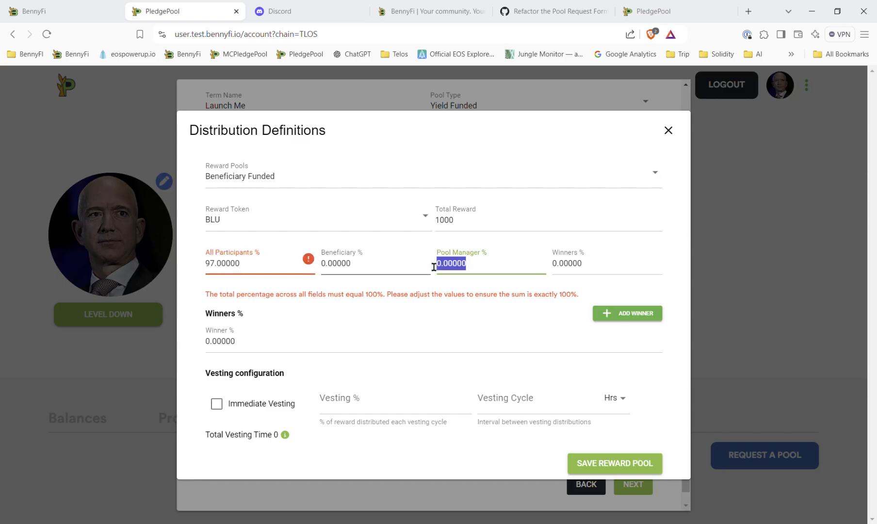
{"action": "type", "text": "30"}
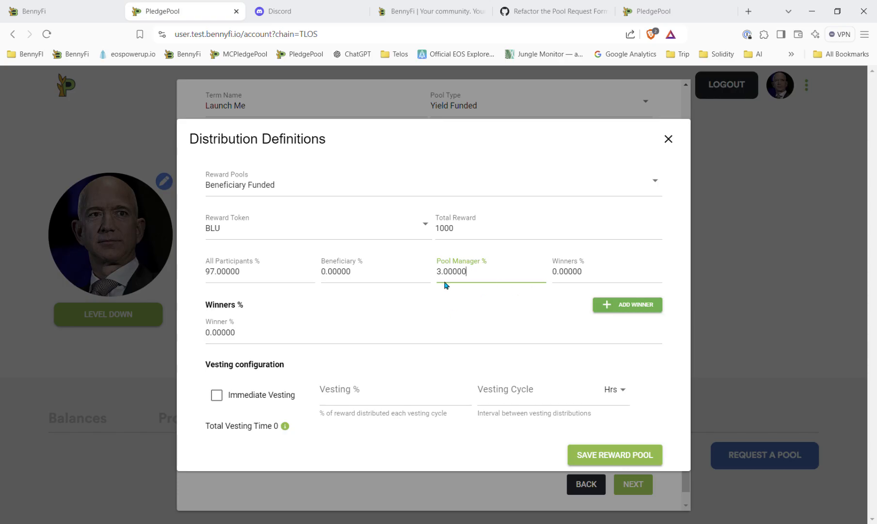
Step: Enable immediate vesting for this distribution and save the reward pool
{"action": "left_click", "coordinate": [216, 395]}
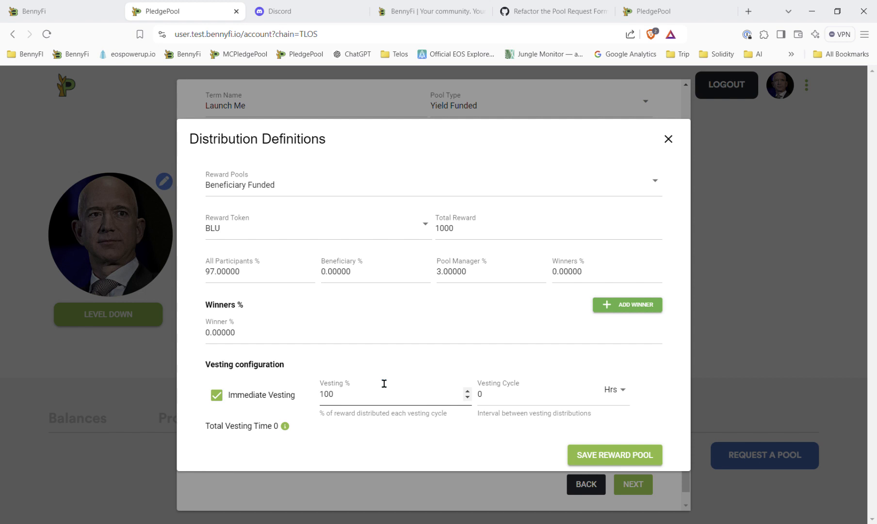
{"action": "left_click", "coordinate": [609, 459]}
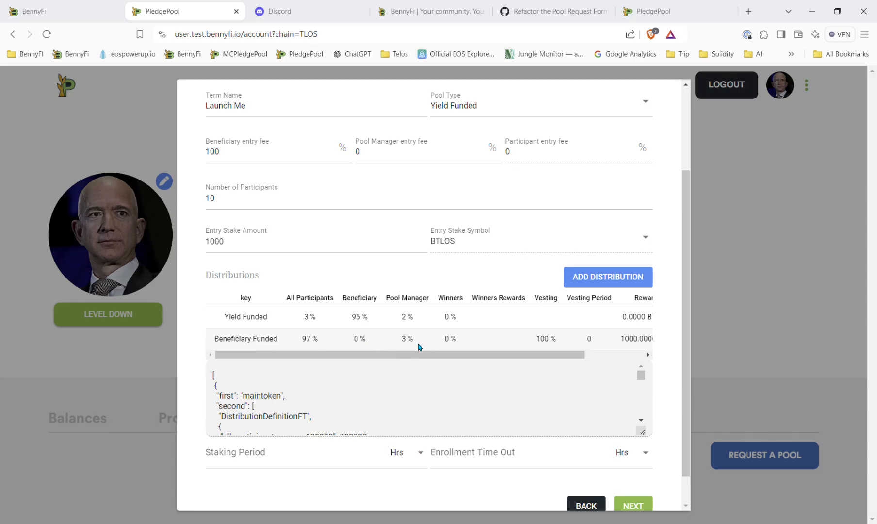
Step: Set the staking period to 2160 hours and the enrollment time out to 120 hours, then continue to the next stage
{"action": "left_click", "coordinate": [327, 462]}
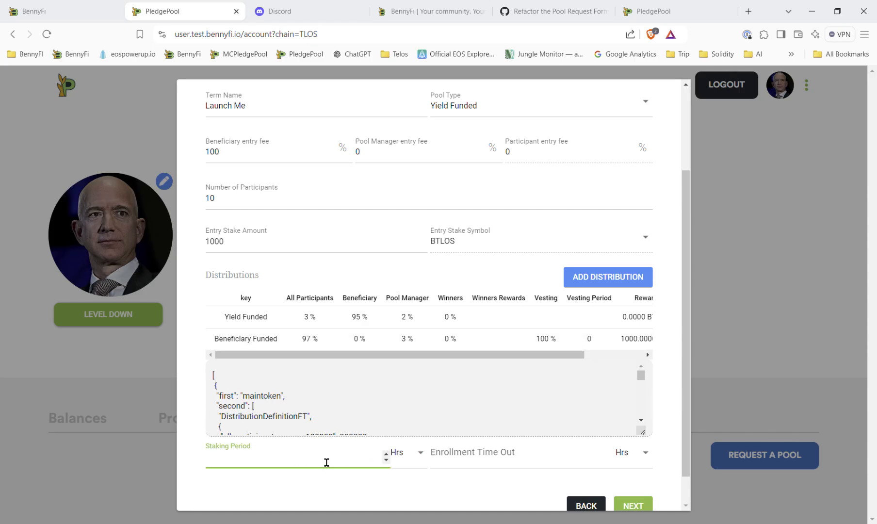
{"action": "type", "text": "2160"}
{"action": "left_click", "coordinate": [485, 463]}
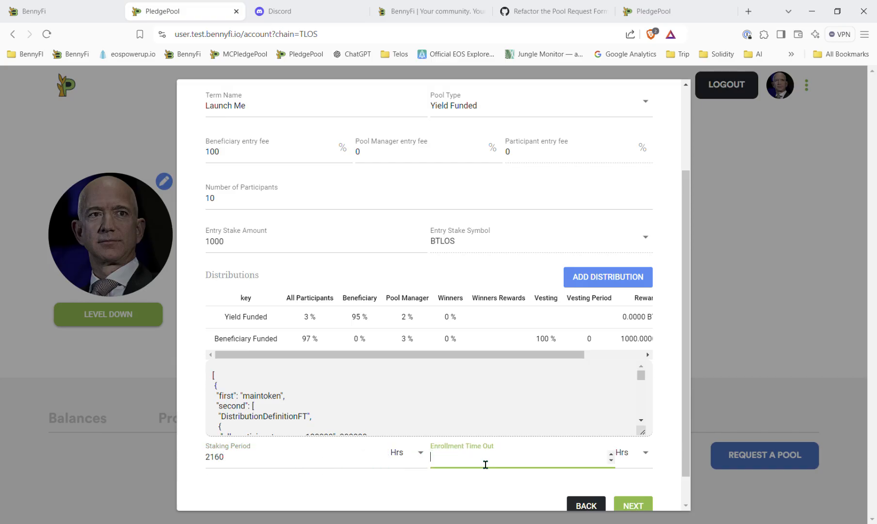
{"action": "type", "text": "120"}
{"action": "scroll", "coordinate": [678, 507], "scroll_direction": "down", "scroll_amount": 1}
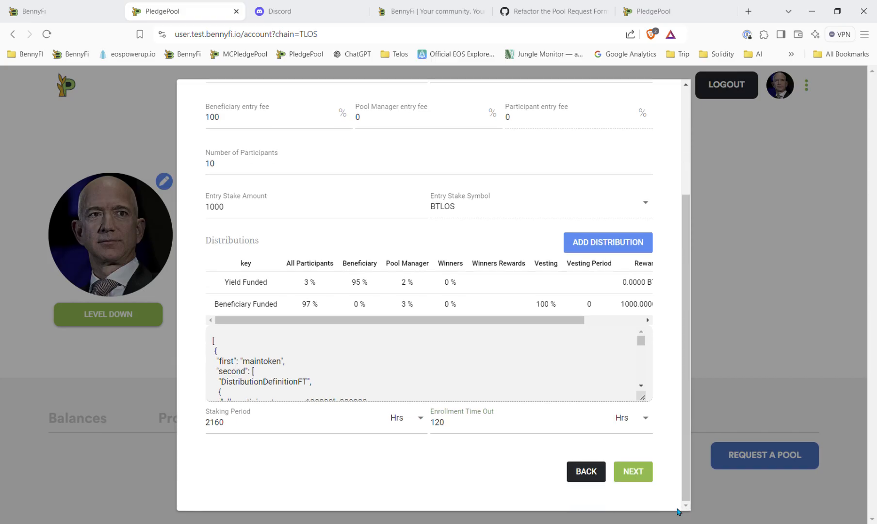
{"action": "left_click", "coordinate": [633, 472]}
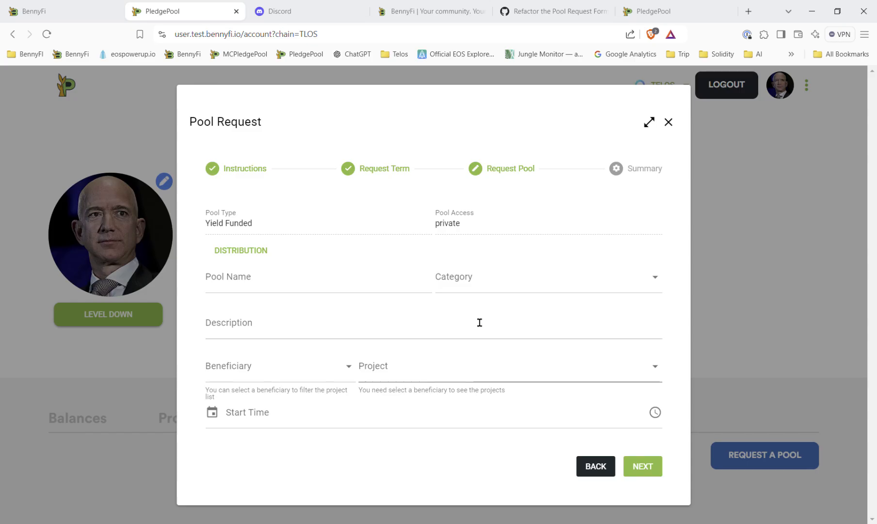
Step: Name the pool Launch1
{"action": "left_click", "coordinate": [308, 286]}
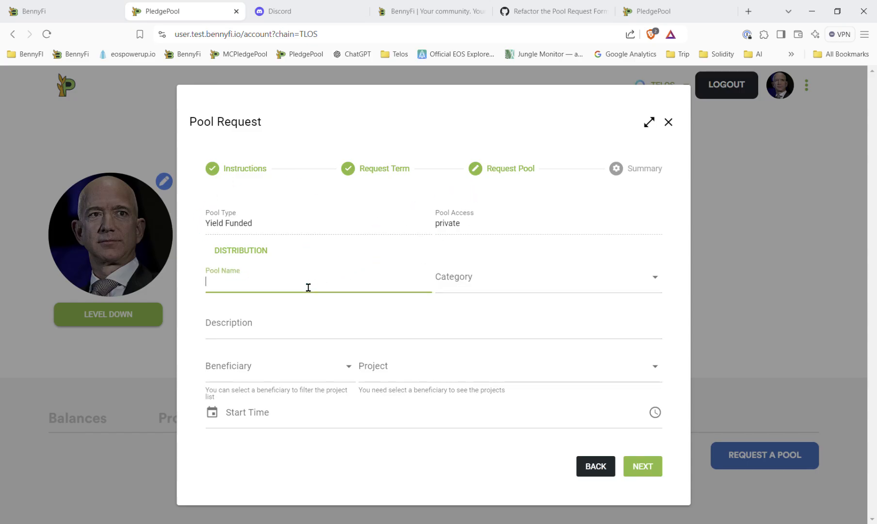
{"action": "type", "text": "Luan"}
{"action": "key", "text": "BackSpace"}
{"action": "key", "text": "BackSpace"}
{"action": "key", "text": "BackSpace"}
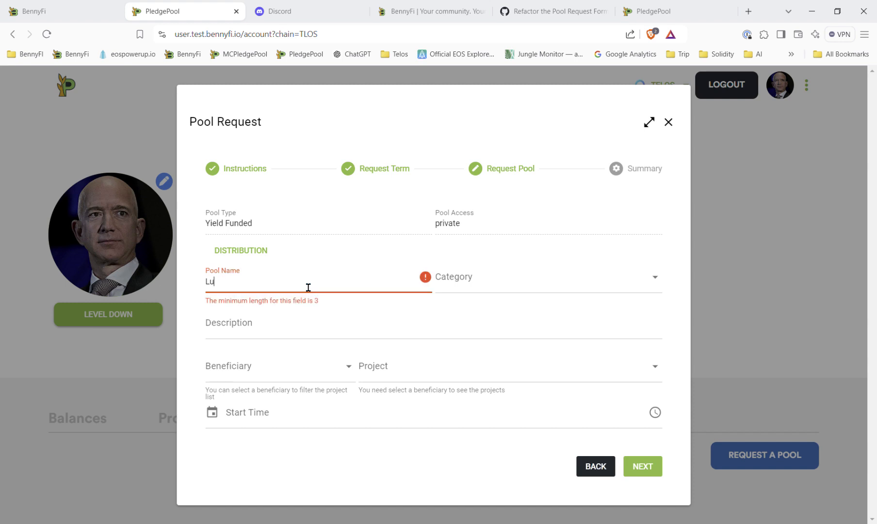
{"action": "type", "text": "uan"}
{"action": "key", "text": "BackSpace"}
{"action": "key", "text": "BackSpace"}
{"action": "key", "text": "BackSpace"}
{"action": "type", "text": "aunch1"}
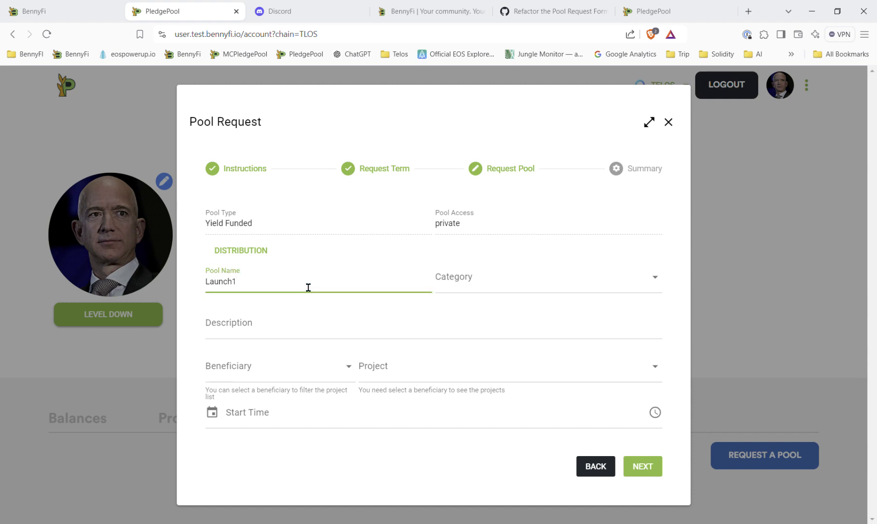
Step: Set the pool category to Surprise Me
{"action": "left_click", "coordinate": [446, 292]}
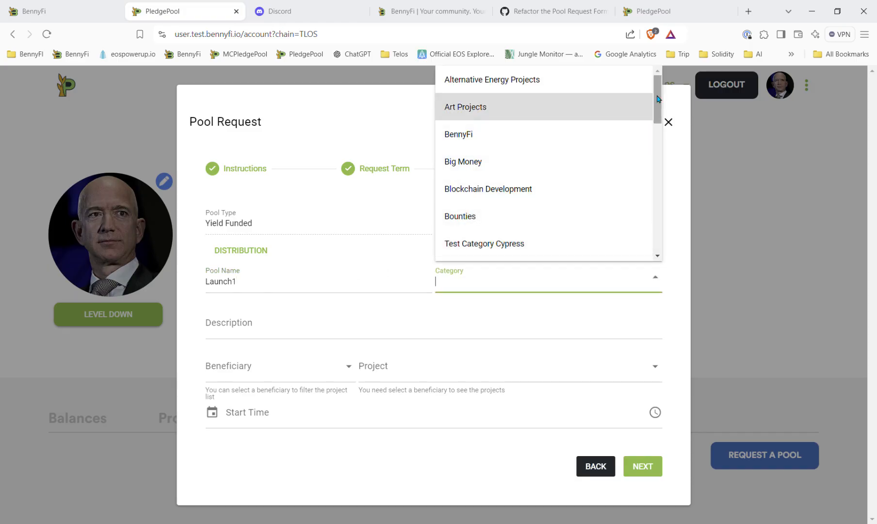
{"action": "left_click_drag", "start_coordinate": [659, 99], "coordinate": [640, 218]}
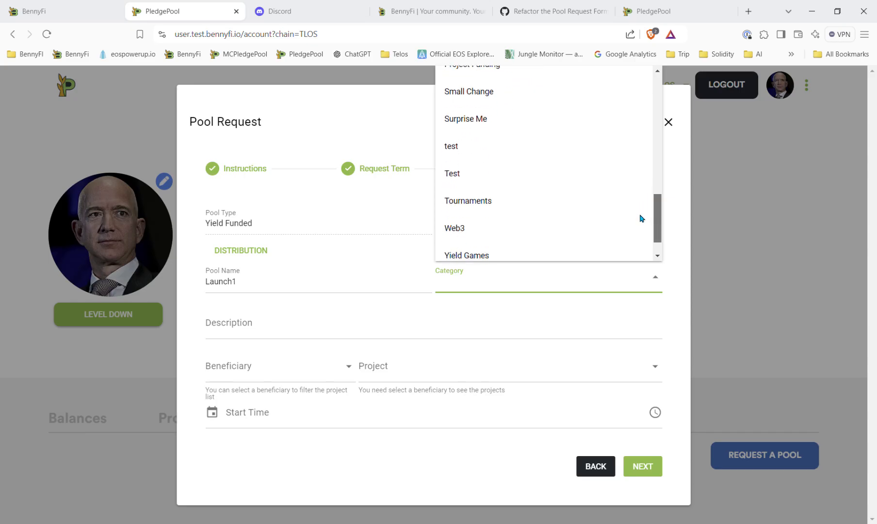
{"action": "left_click", "coordinate": [500, 120]}
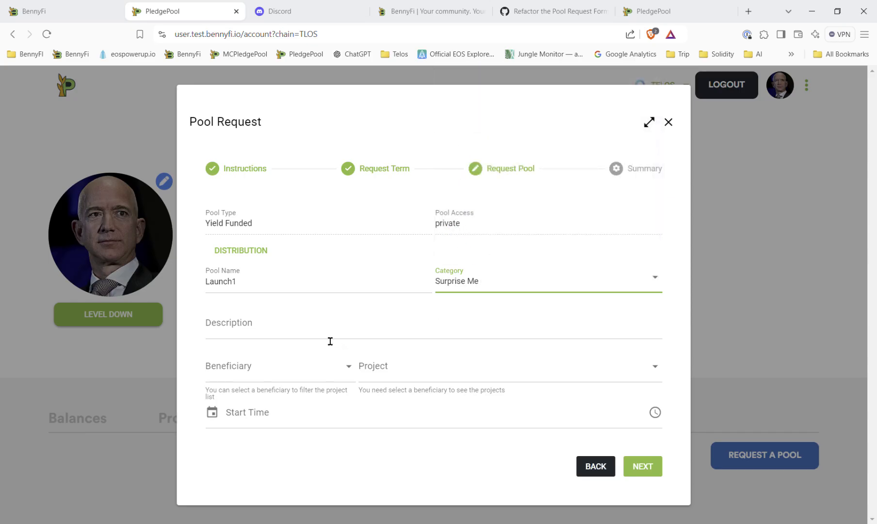
Step: Enter the description "Thank you for supporting our launch"
{"action": "left_click", "coordinate": [263, 337]}
{"action": "type", "text": "THis"}
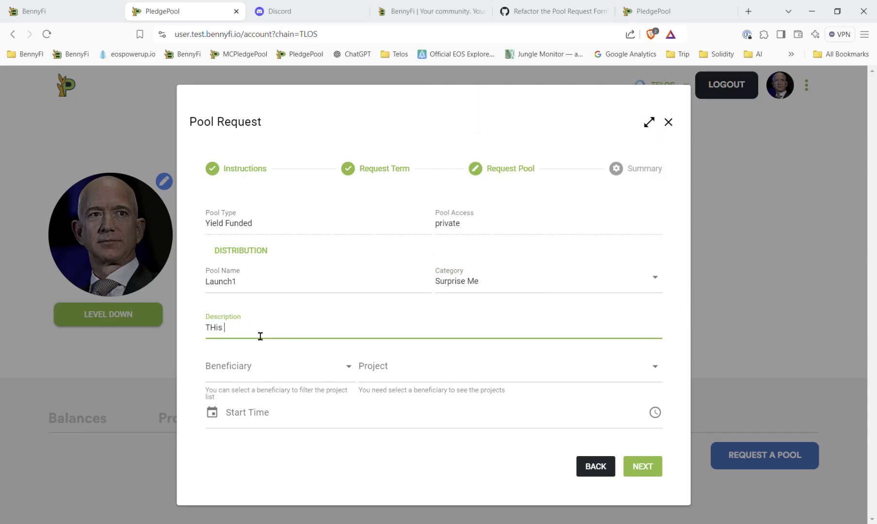
{"action": "key", "text": "BackSpace"}
{"action": "key", "text": "BackSpace"}
{"action": "key", "text": "BackSpace"}
{"action": "type", "text": "THanhyan"}
{"action": "key", "text": "BackSpace"}
{"action": "type", "text": "ank your"}
{"action": "key", "text": "BackSpace"}
{"action": "key", "text": "BackSpace"}
{"action": "type", "text": "u for supporting our luan"}
{"action": "type", "text": "nch"}
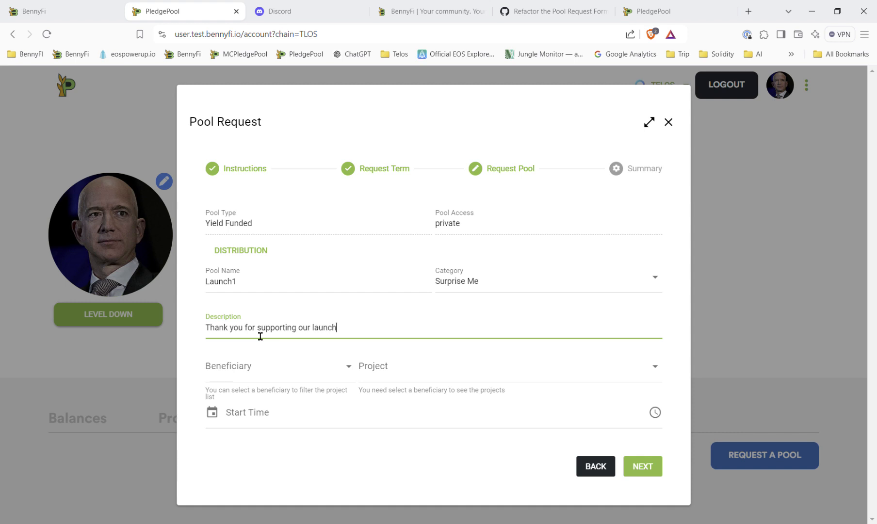
Step: Select the user's own beneficiary account and then the Moon Over Miami project
{"action": "left_click", "coordinate": [315, 383]}
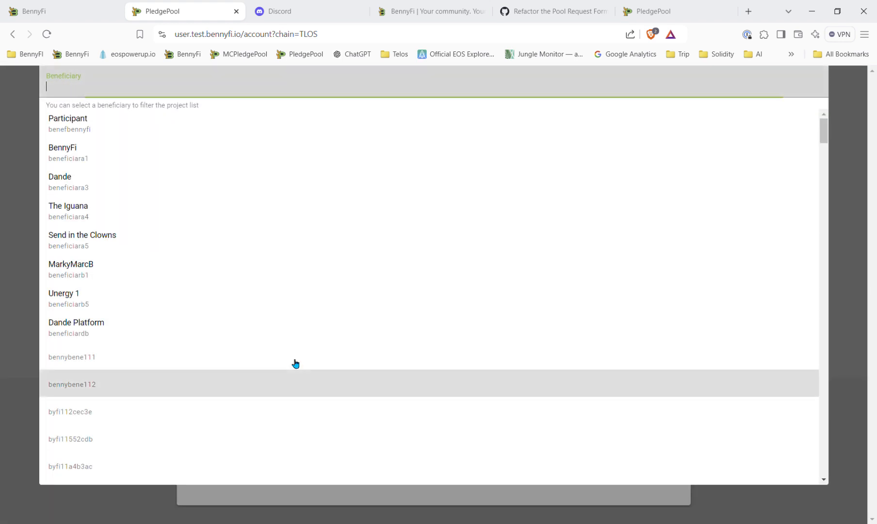
{"action": "scroll", "coordinate": [118, 355], "scroll_direction": "down", "scroll_amount": 9}
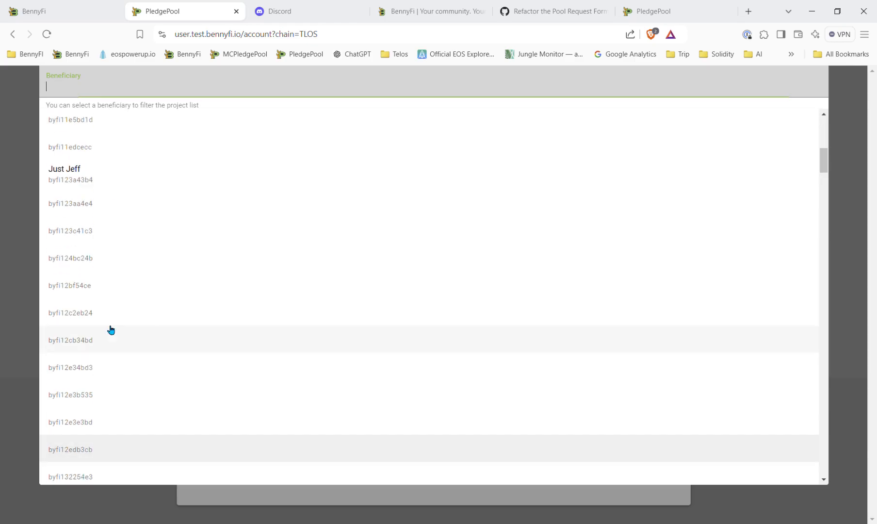
{"action": "left_click", "coordinate": [83, 180]}
{"action": "left_click", "coordinate": [401, 378]}
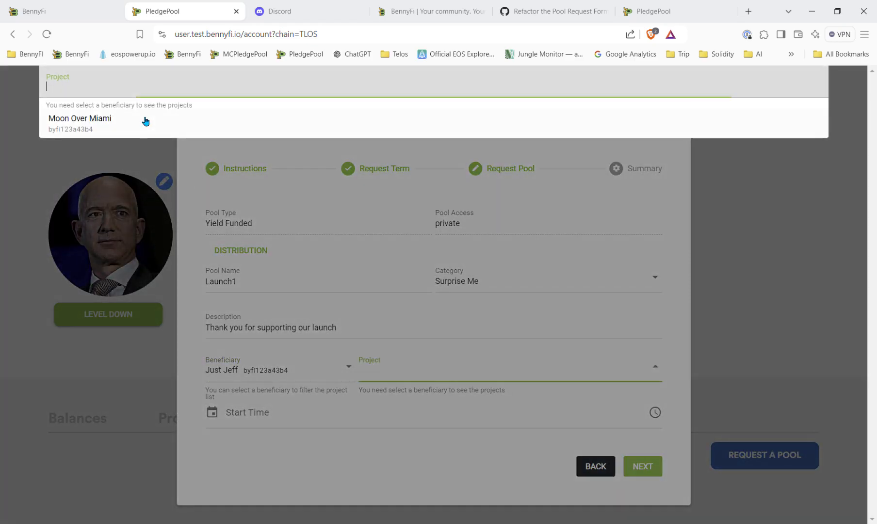
{"action": "left_click", "coordinate": [81, 125]}
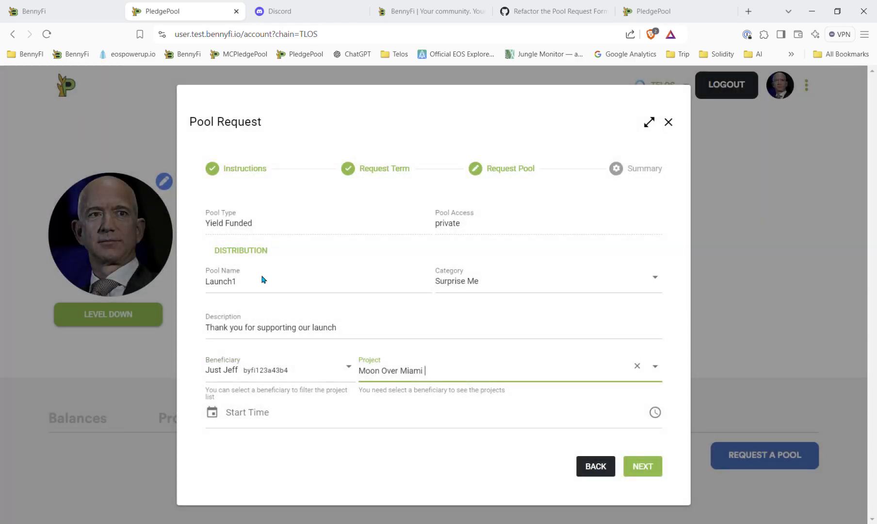
{"action": "left_click", "coordinate": [213, 416]}
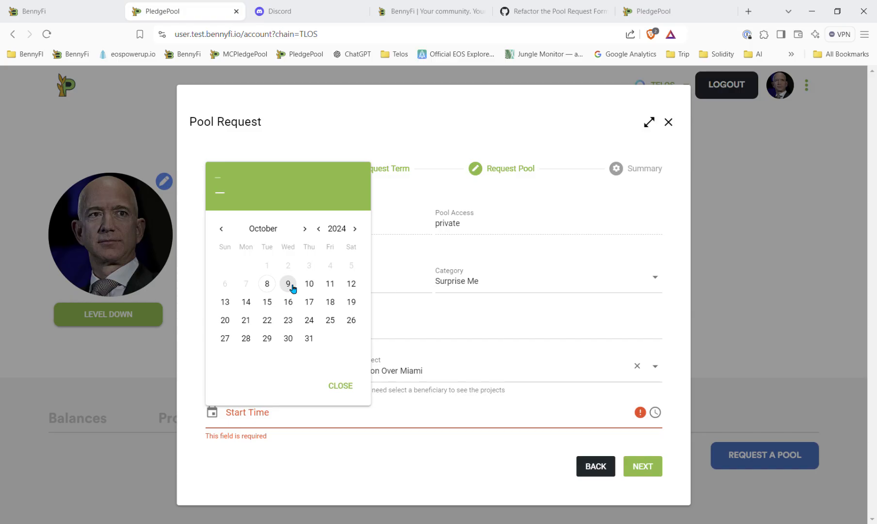
{"action": "left_click", "coordinate": [288, 284]}
{"action": "left_click", "coordinate": [655, 413]}
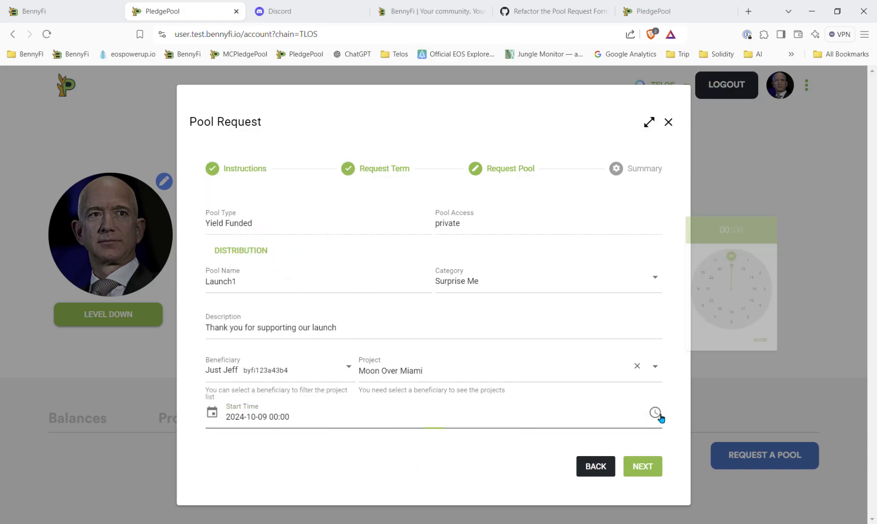
{"action": "left_click", "coordinate": [759, 257]}
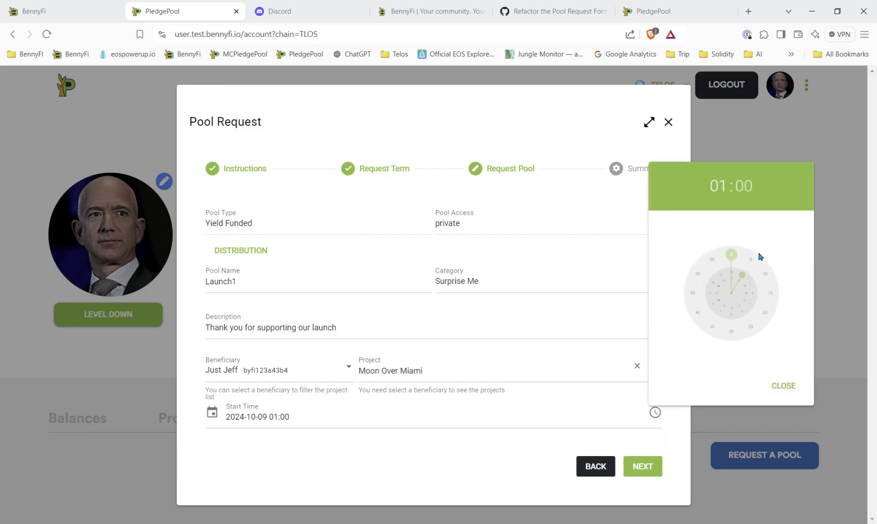
{"action": "left_click", "coordinate": [779, 381]}
{"action": "left_click", "coordinate": [655, 413]}
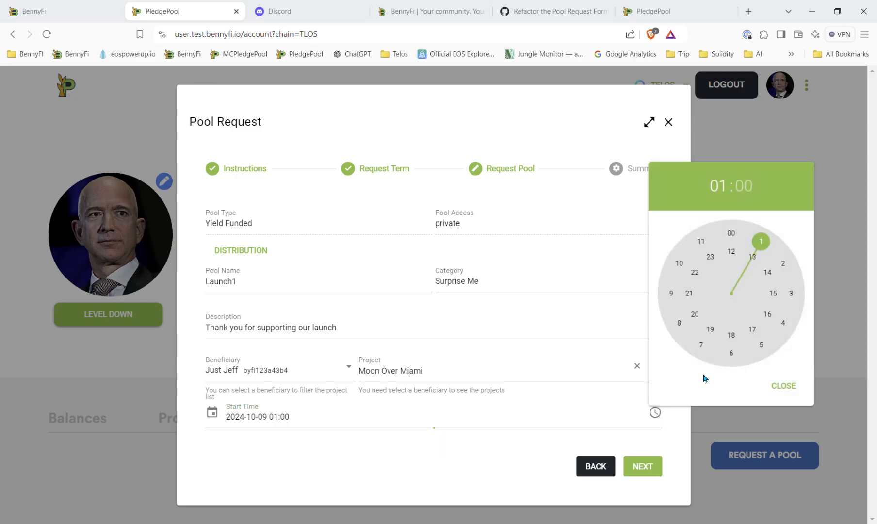
{"action": "left_click", "coordinate": [752, 257]}
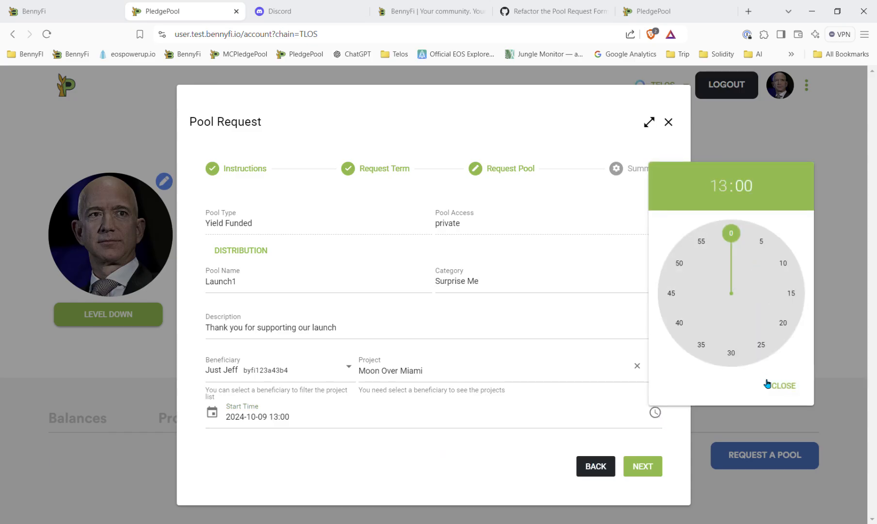
{"action": "left_click", "coordinate": [779, 388]}
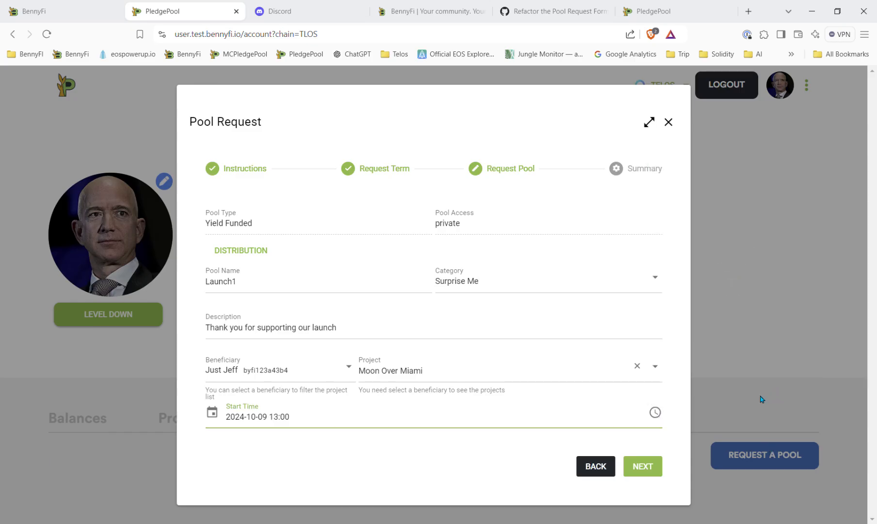
Step: Continue to the summary, send the pool request, and dismiss the transaction notice
{"action": "left_click", "coordinate": [648, 469]}
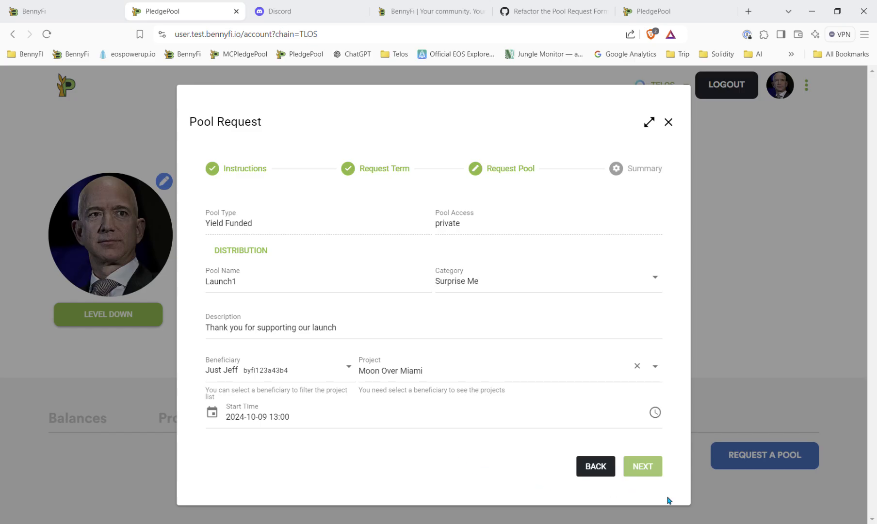
{"action": "left_click", "coordinate": [653, 470]}
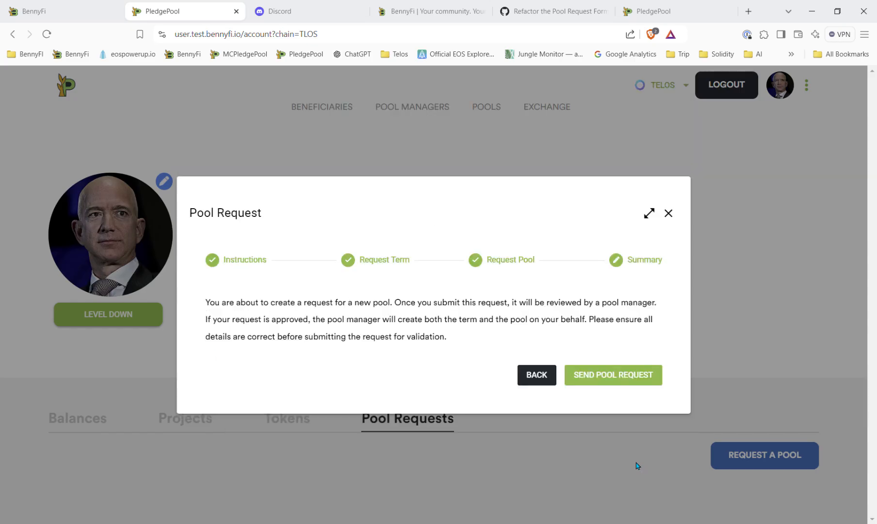
{"action": "left_click", "coordinate": [611, 377]}
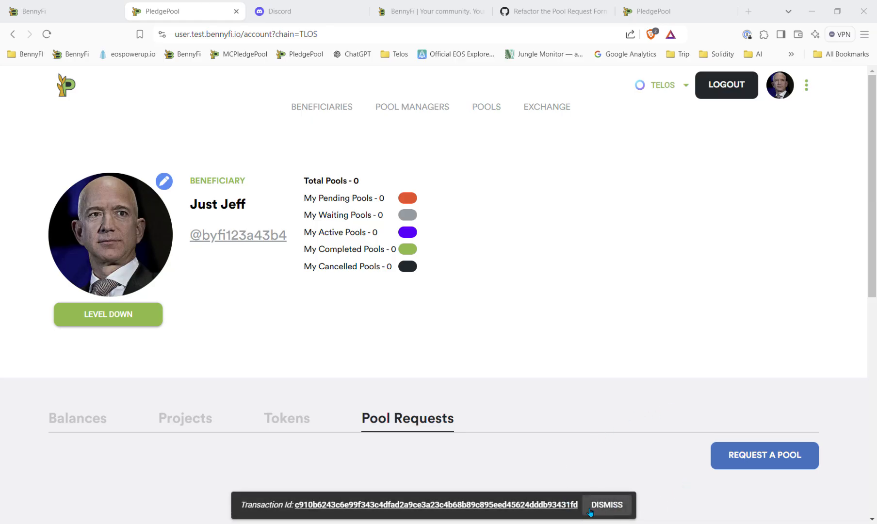
{"action": "left_click", "coordinate": [607, 506]}
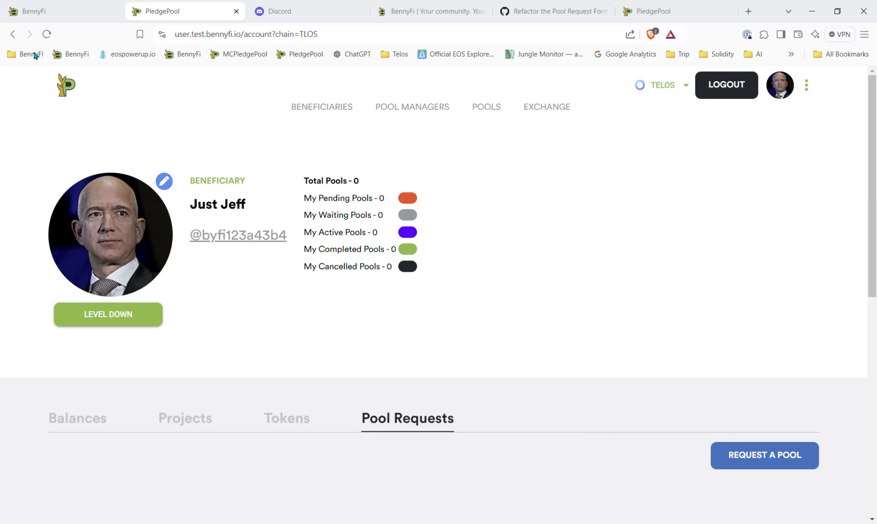
Step: Return to the account profile and open its pool requests list to review the submitted request
{"action": "left_click", "coordinate": [46, 34]}
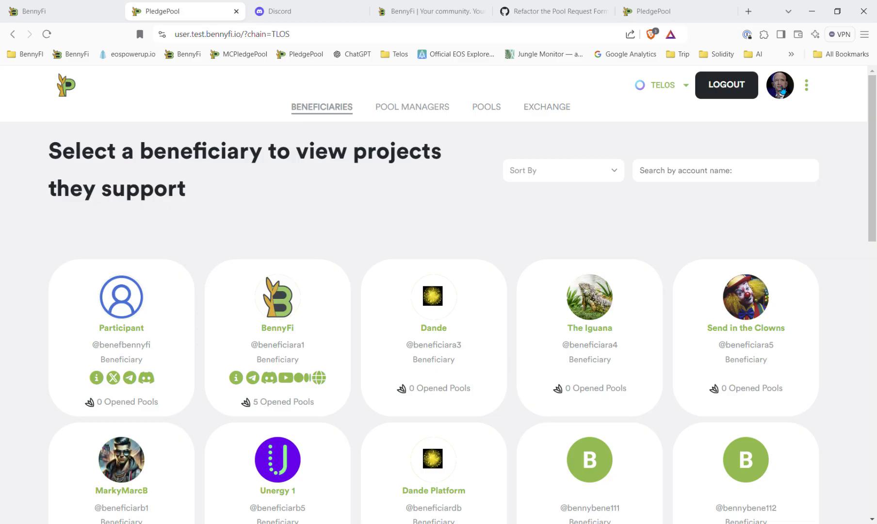
{"action": "left_click", "coordinate": [782, 89]}
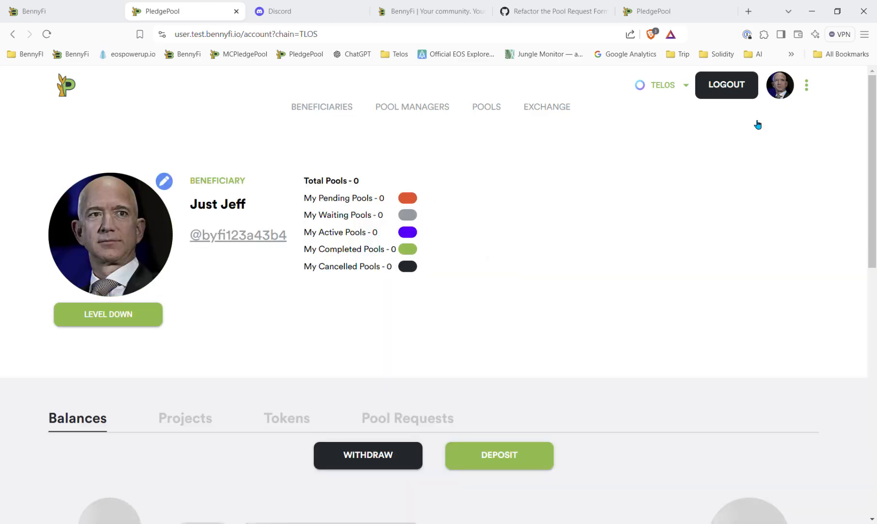
{"action": "scroll", "coordinate": [605, 365], "scroll_direction": "down", "scroll_amount": 5}
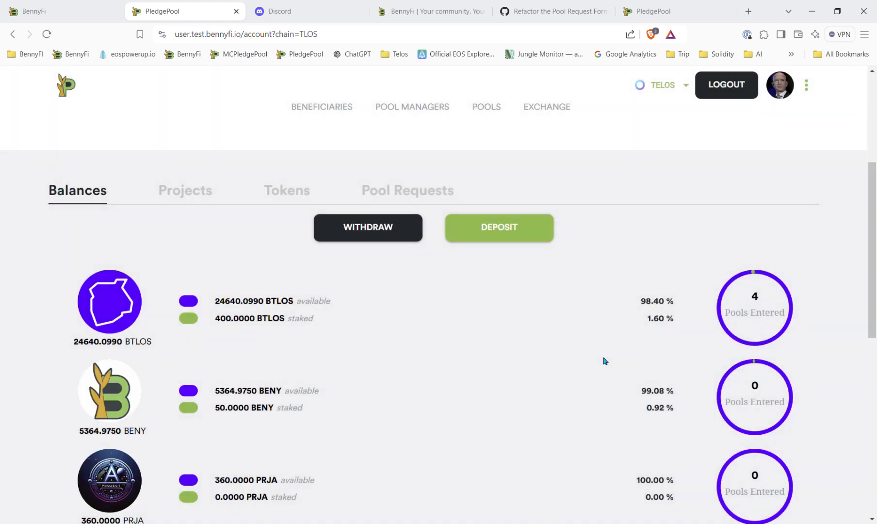
{"action": "left_click", "coordinate": [390, 199]}
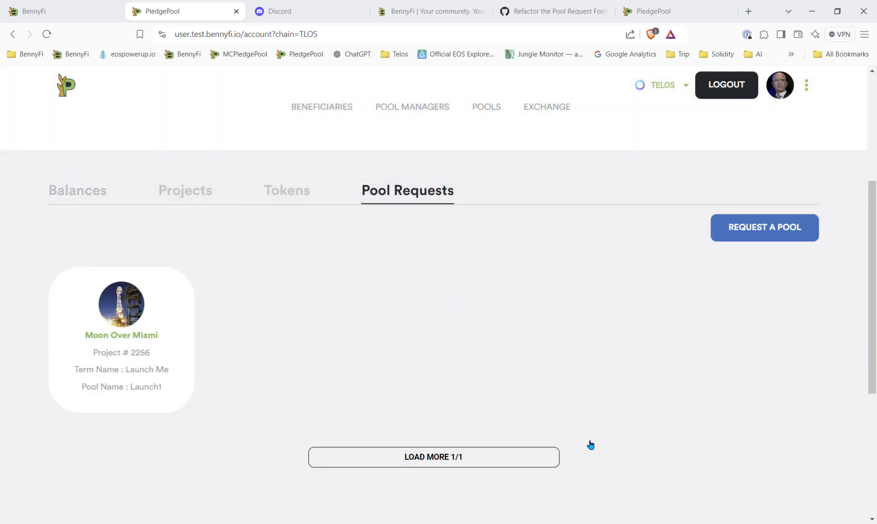